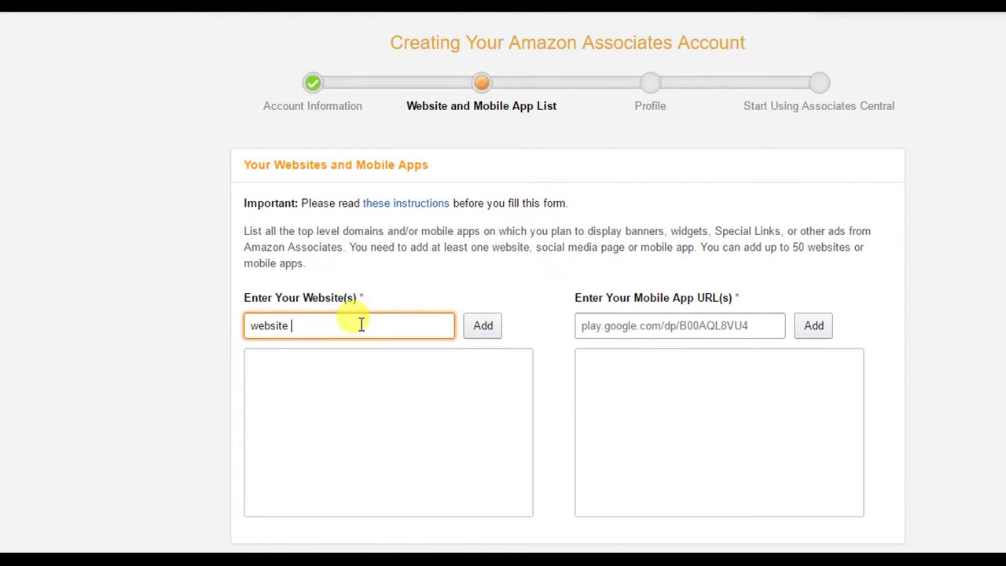
text(or youtube pg)
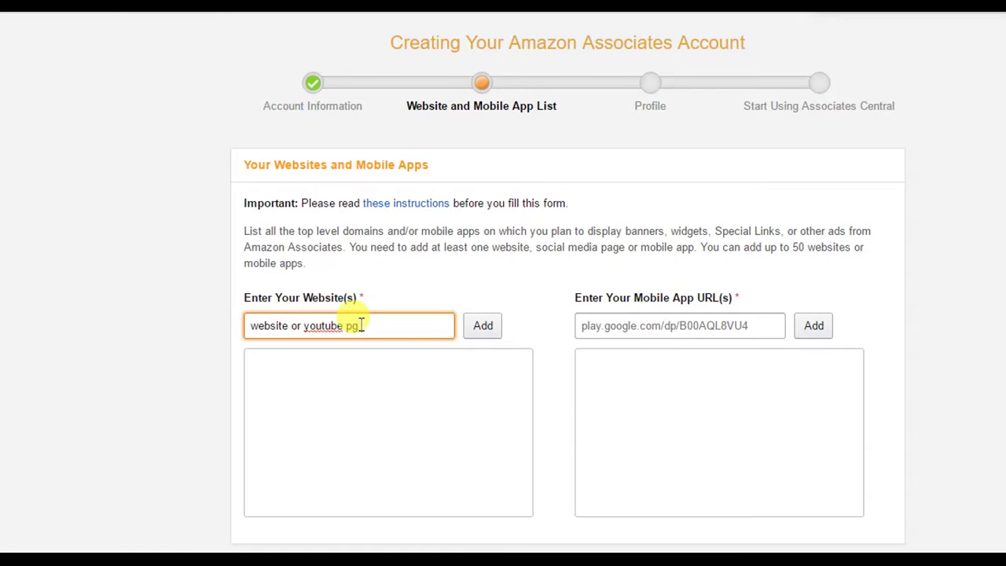
text( link)
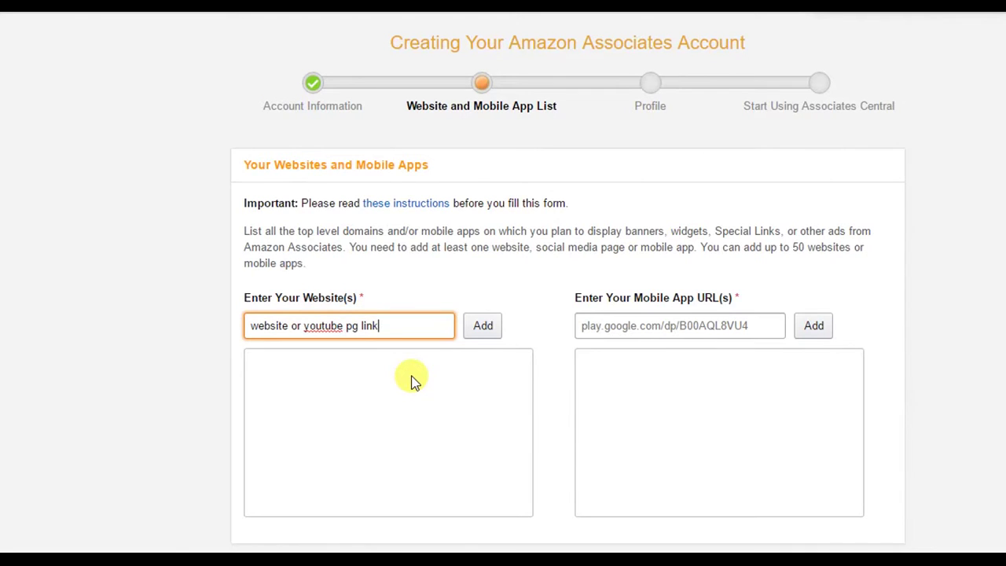
key(BackSpace)
key(BackSpace)
key(BackSpace)
key(BackSpace)
key(BackSpace)
key(BackSpace)
key(BackSpace)
key(BackSpace)
key(BackSpace)
key(BackSpace)
key(BackSpace)
key(BackSpace)
key(BackSpace)
key(BackSpace)
key(BackSpace)
key(BackSpace)
key(BackSpace)
key(BackSpace)
key(BackSpace)
key(BackSpace)
key(BackSpace)
key(BackSpace)
key(BackSpace)
key(BackSpace)
key(BackSpace)
key(BackSpace)
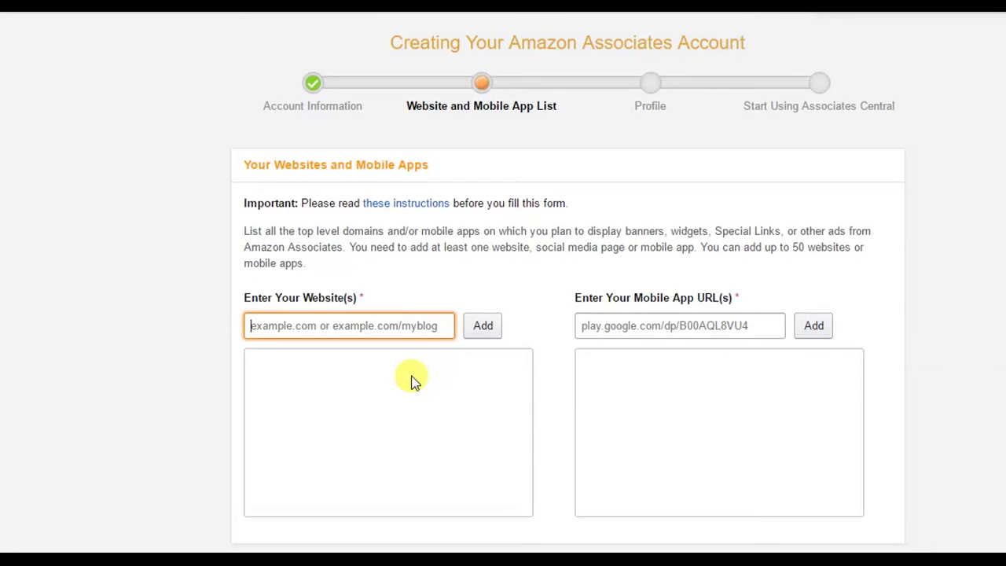
Enter the placeholder text "in my case filled youtube link" in the website field.
text(fil)
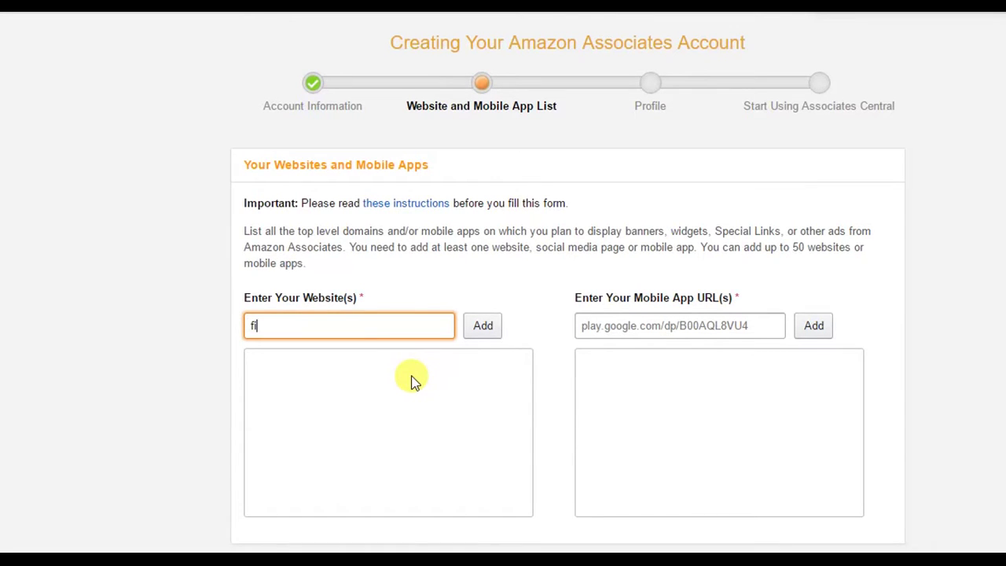
text(led youtube link)
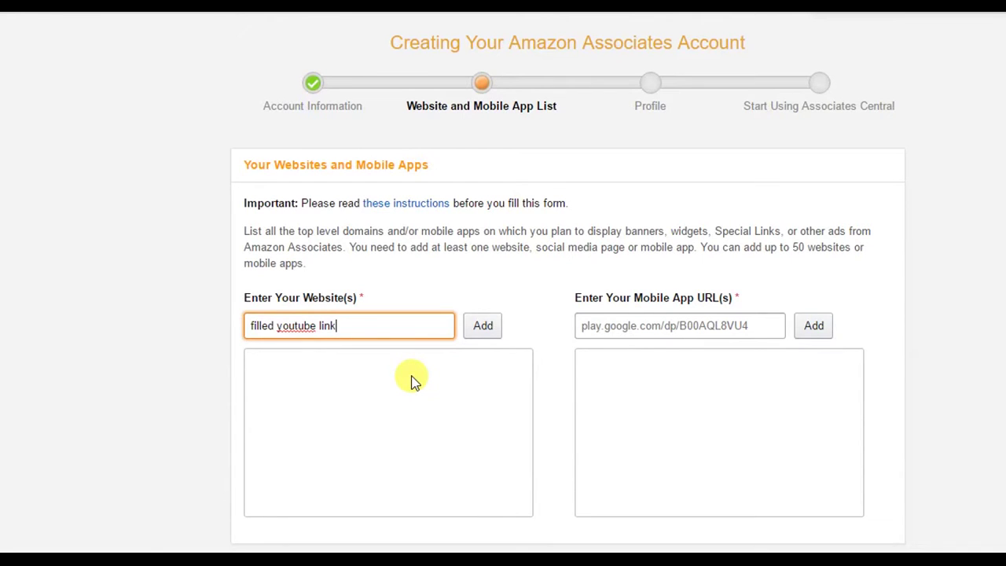
key(Left)
key(Left)
key(Left)
key(Left)
key(Left)
key(Left)
key(Left)
key(Left)
key(Left)
key(Left)
key(Left)
key(Left)
key(Left)
key(Left)
key(Left)
key(Left)
key(Left)
key(Left)
key(Left)
text(in my)
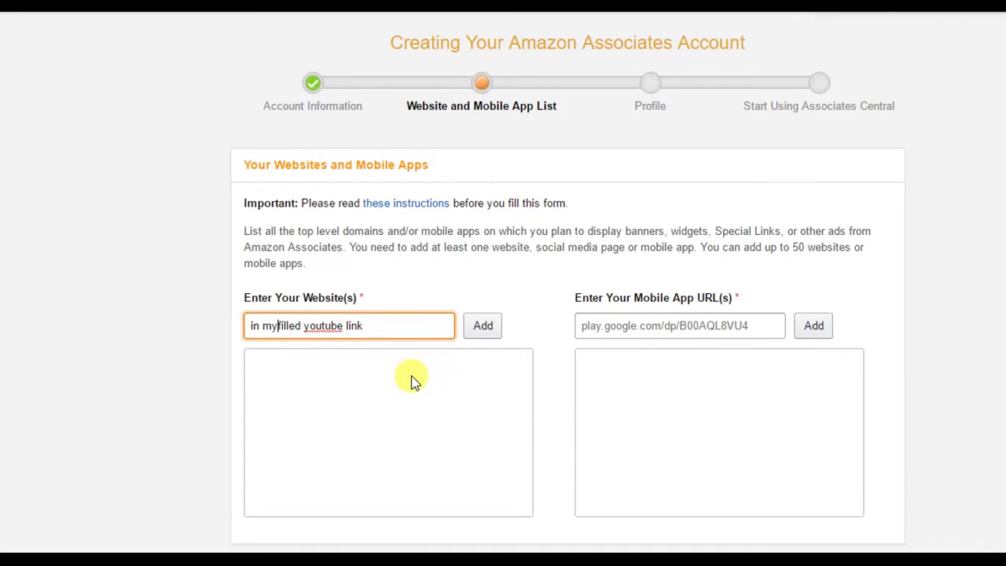
key(BackSpace)
key(BackSpace)
key(BackSpace)
key(BackSpace)
key(BackSpace)
key(BackSpace)
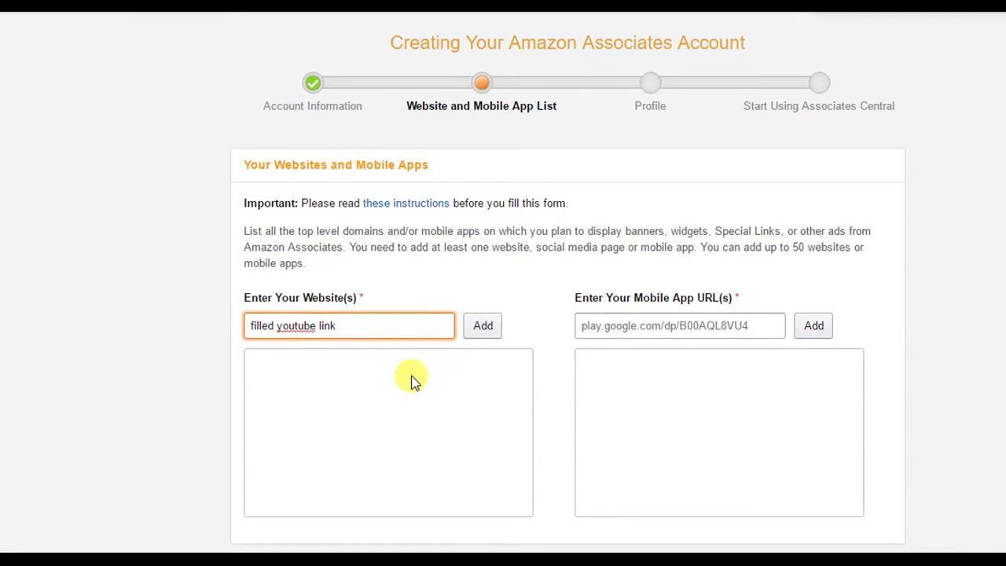
text(in m)
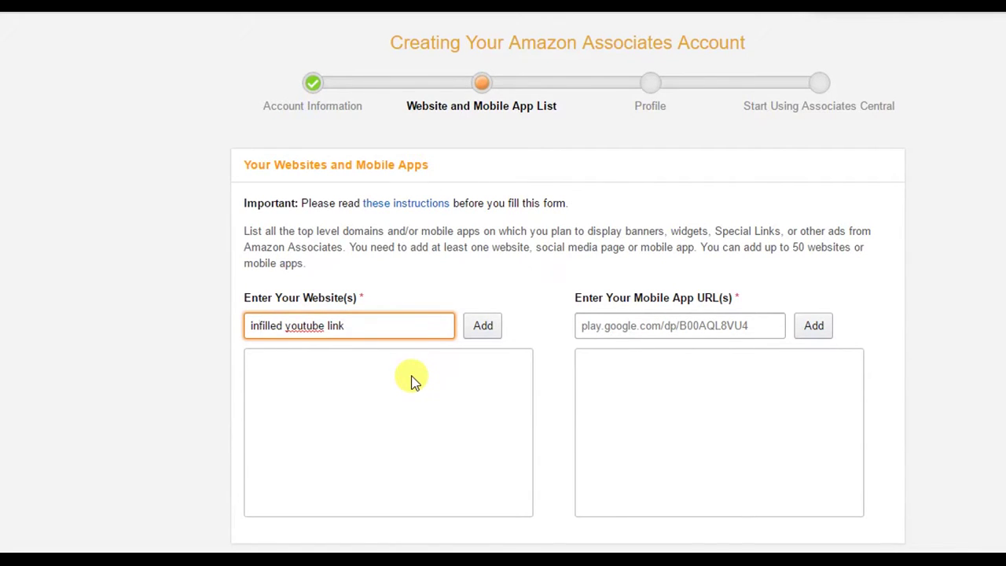
text(y case)
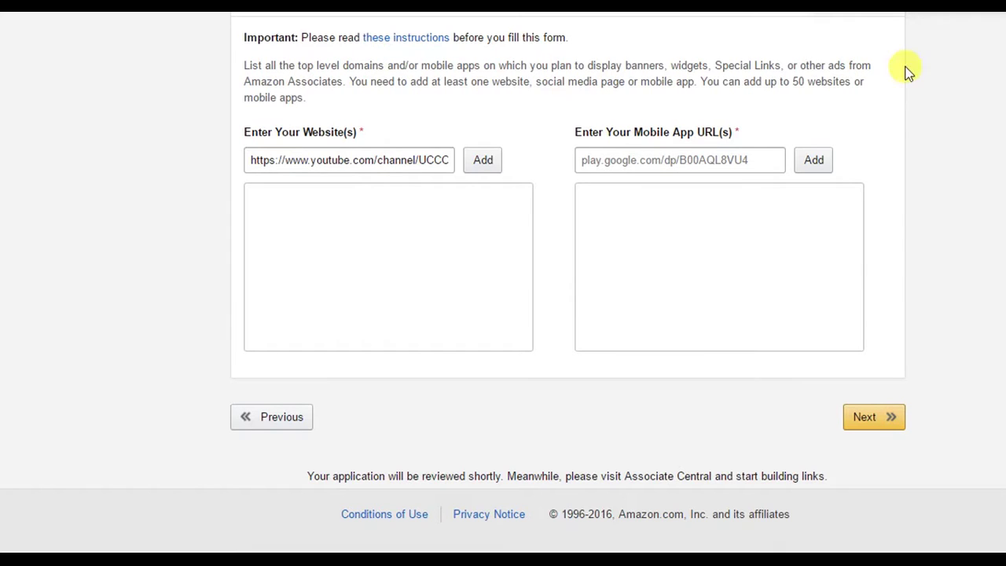
Continue to the Profile stage with the YouTube channel URL as the website.
click(870, 425)
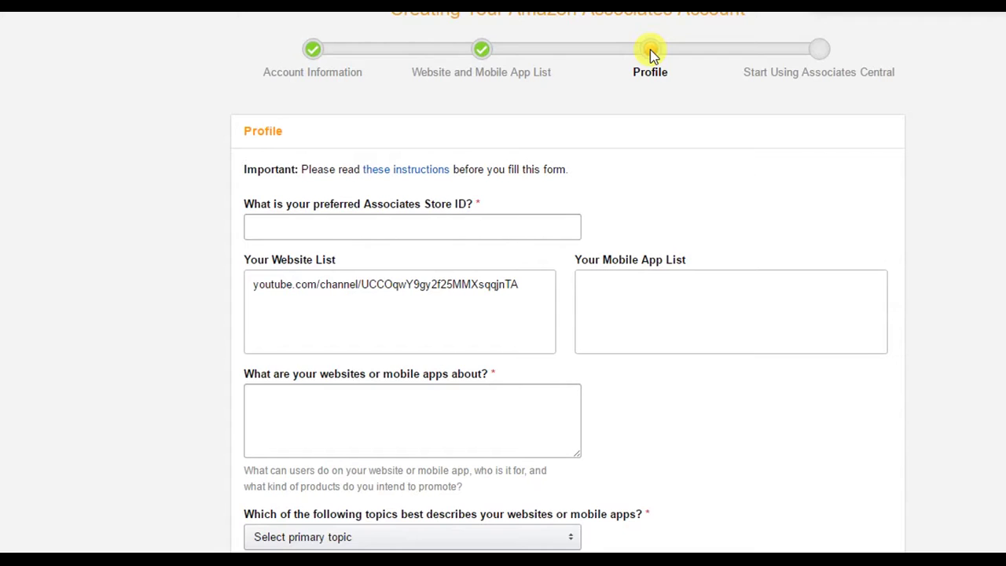
click(498, 223)
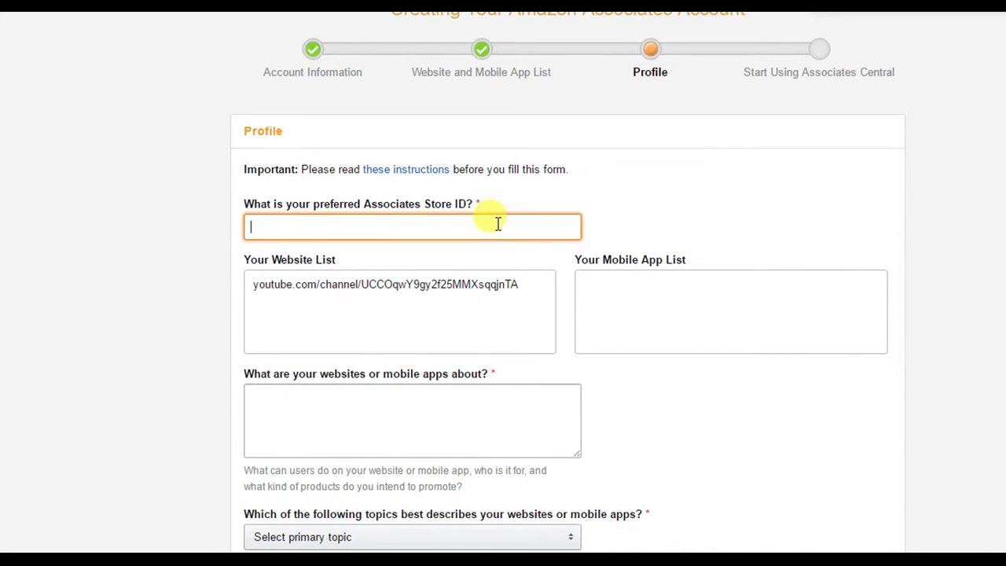
text(name to be put as u)
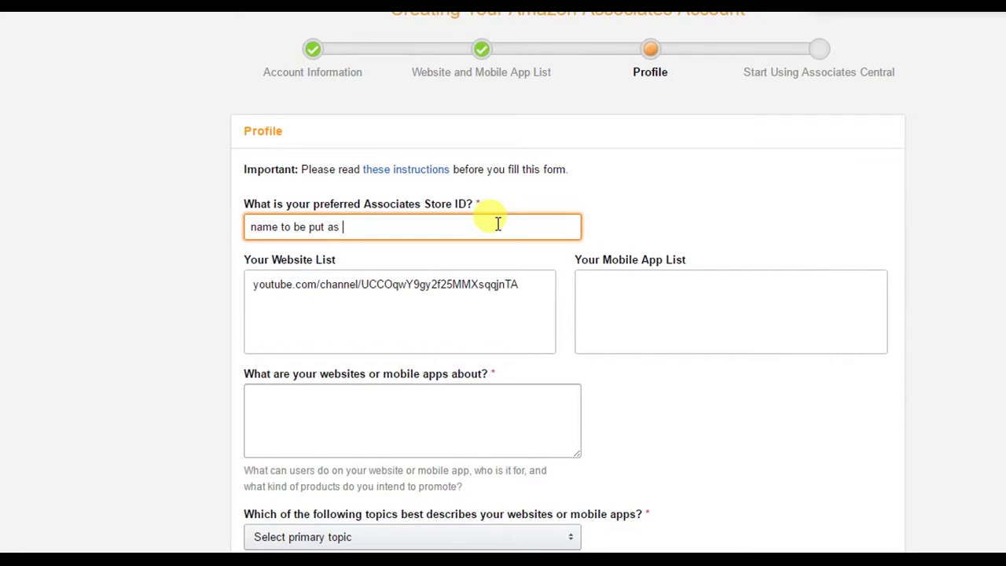
key(BackSpace)
text(your user id)
key(Left)
key(Left)
key(Left)
key(Left)
key(Left)
key(Left)
key(Left)
key(Left)
key(Left)
key(Left)
key(Left)
key(Left)
key(Left)
key(Left)
key(Left)
key(Left)
key(Left)
key(Left)
key(Left)
key(Left)
text(any)
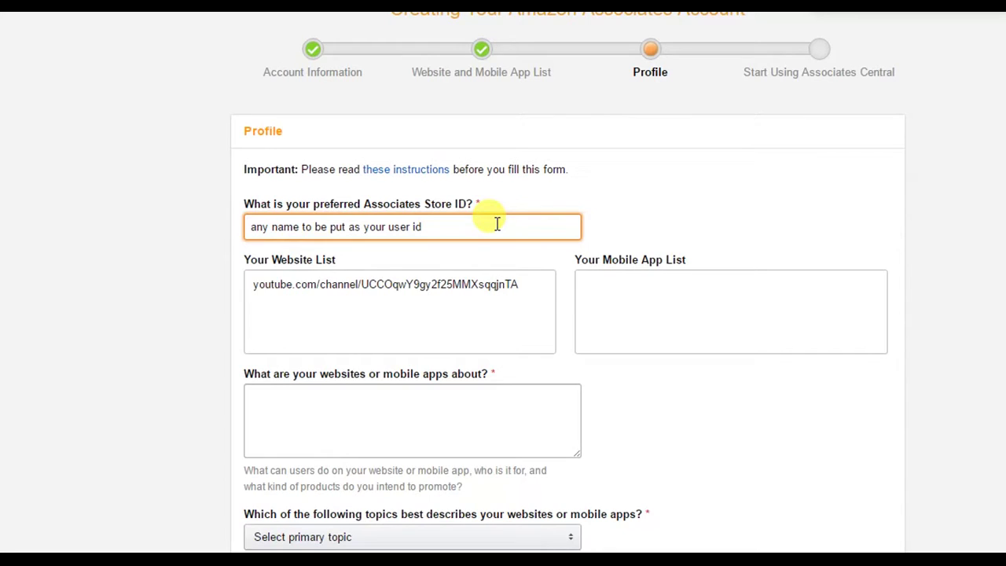
key(BackSpace)
key(BackSpace)
key(BackSpace)
key(BackSpace)
key(BackSpace)
key(BackSpace)
key(BackSpace)
key(BackSpace)
key(BackSpace)
key(BackSpace)
key(BackSpace)
key(BackSpace)
key(BackSpace)
key(BackSpace)
key(BackSpace)
key(BackSpace)
key(BackSpace)
key(BackSpace)
key(BackSpace)
key(BackSpace)
key(BackSpace)
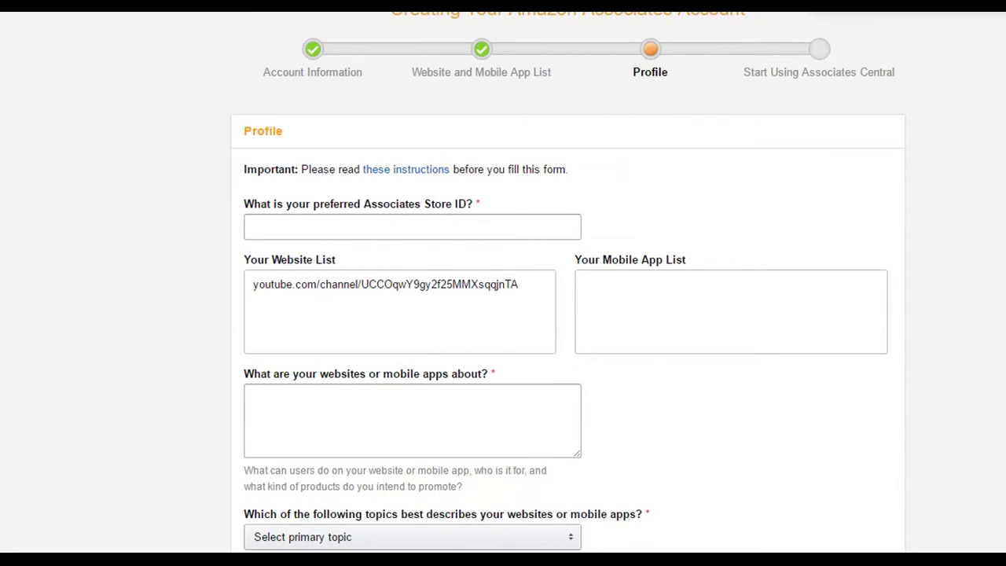
Describe the website as "description about your website" and set its primary topic to Other.
scroll(568, 283, down, 1)
scroll(568, 283, down, 2)
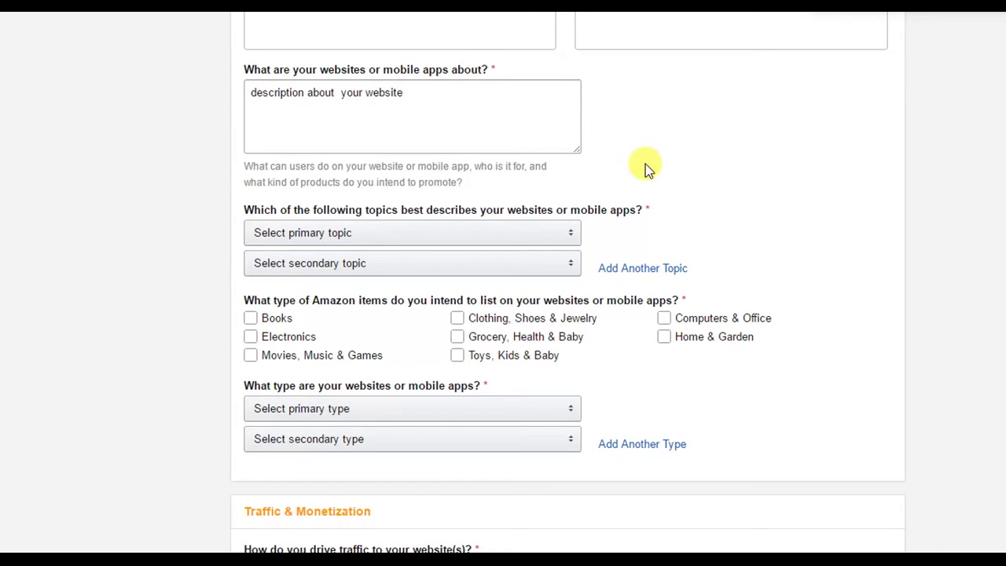
click(555, 240)
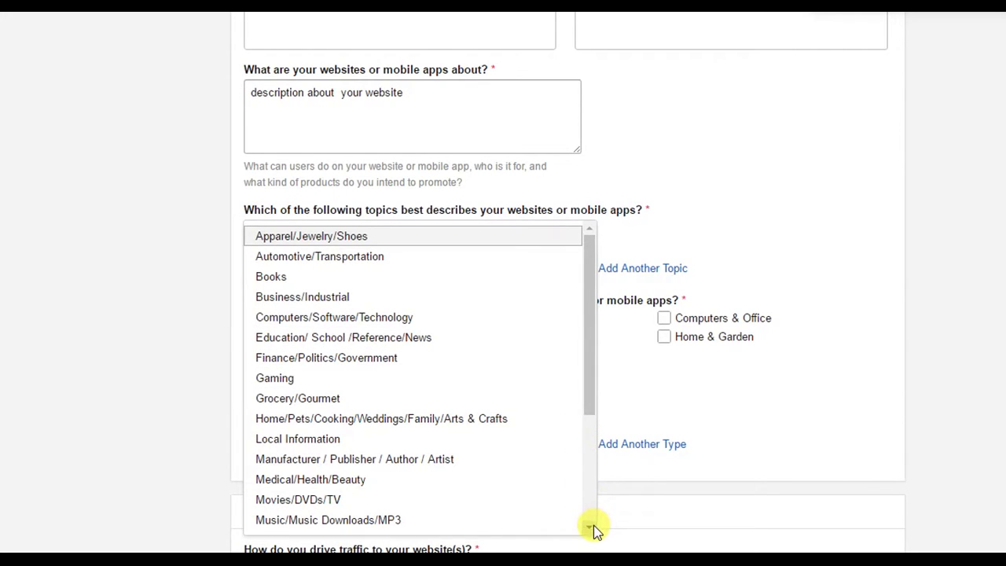
drag(594, 526, 593, 525)
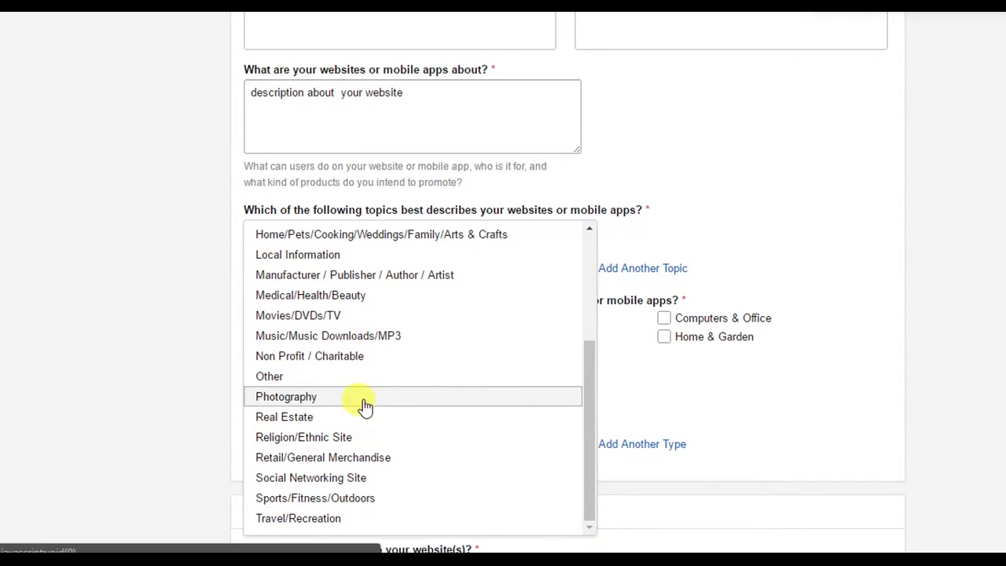
click(312, 378)
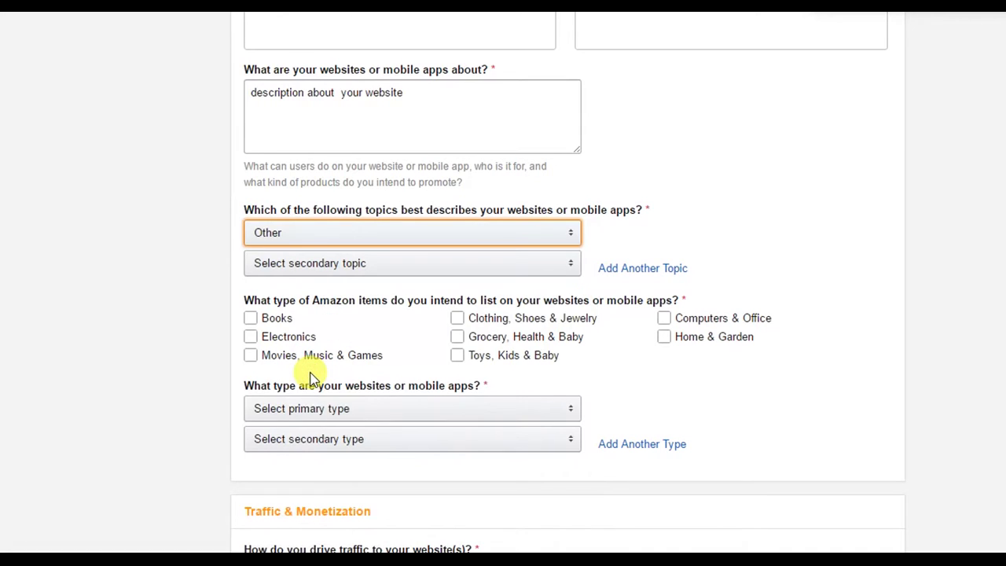
click(568, 267)
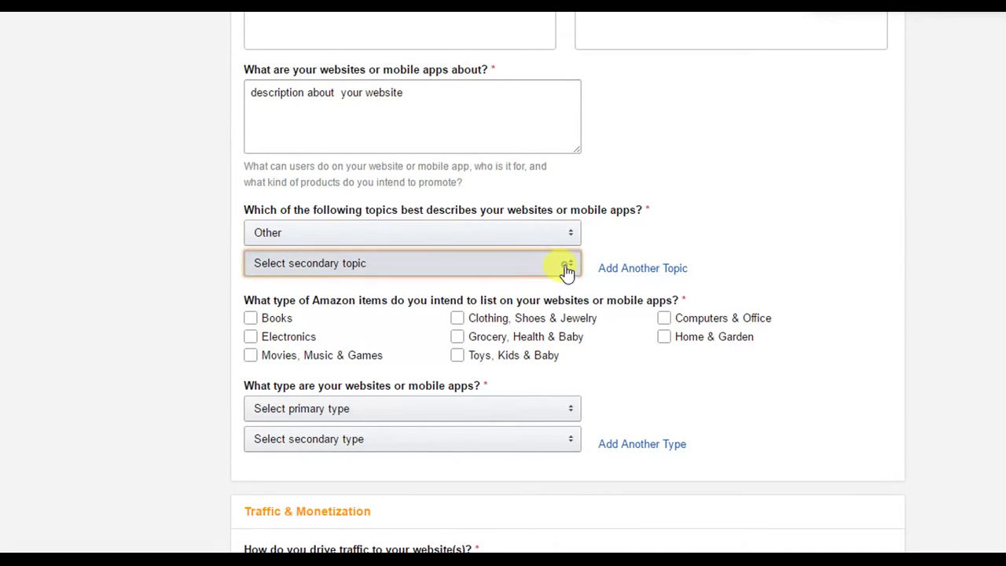
click(700, 246)
Choose Electronics as the Amazon items to list and set the primary website type to Other.
click(283, 319)
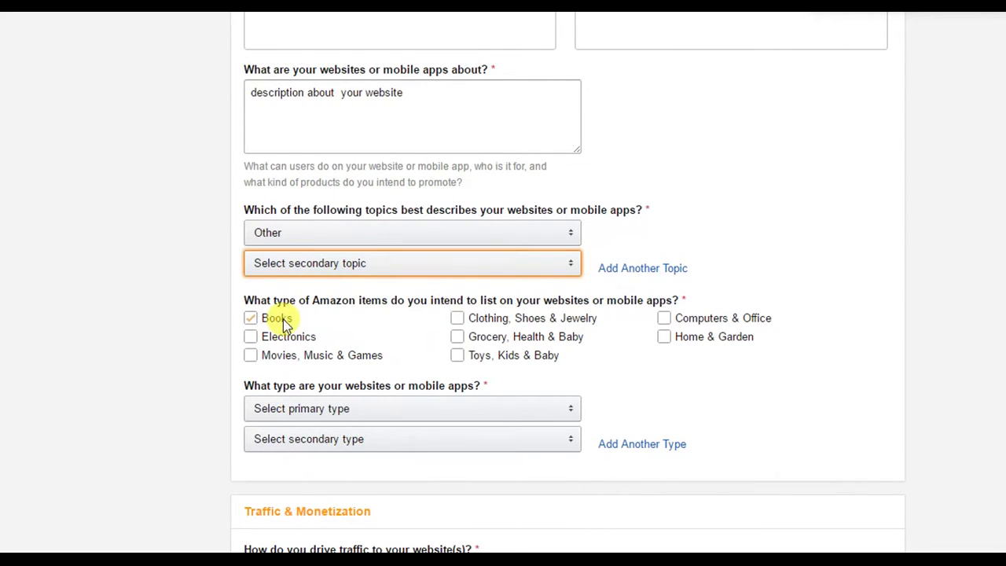
click(457, 320)
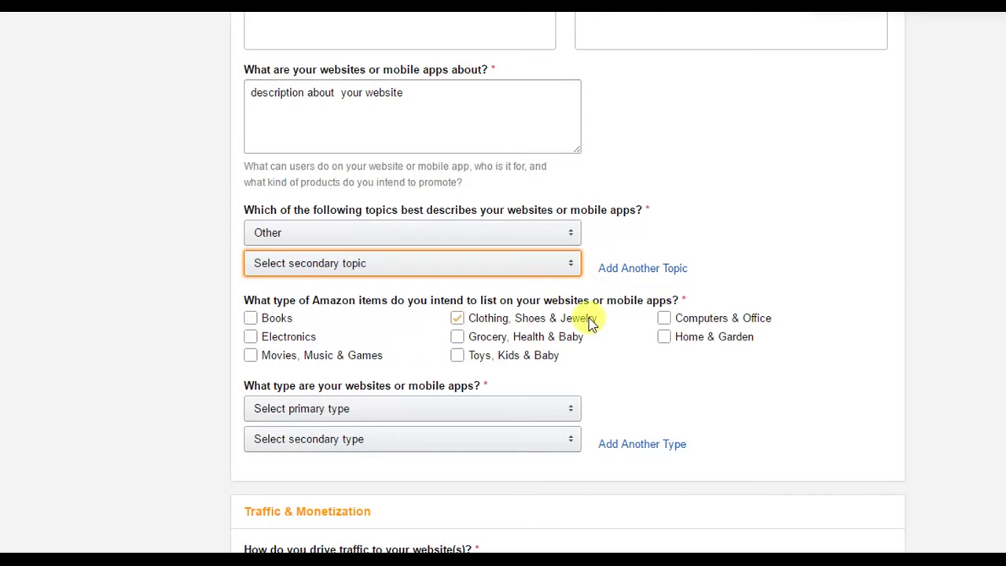
click(662, 319)
click(289, 336)
click(367, 355)
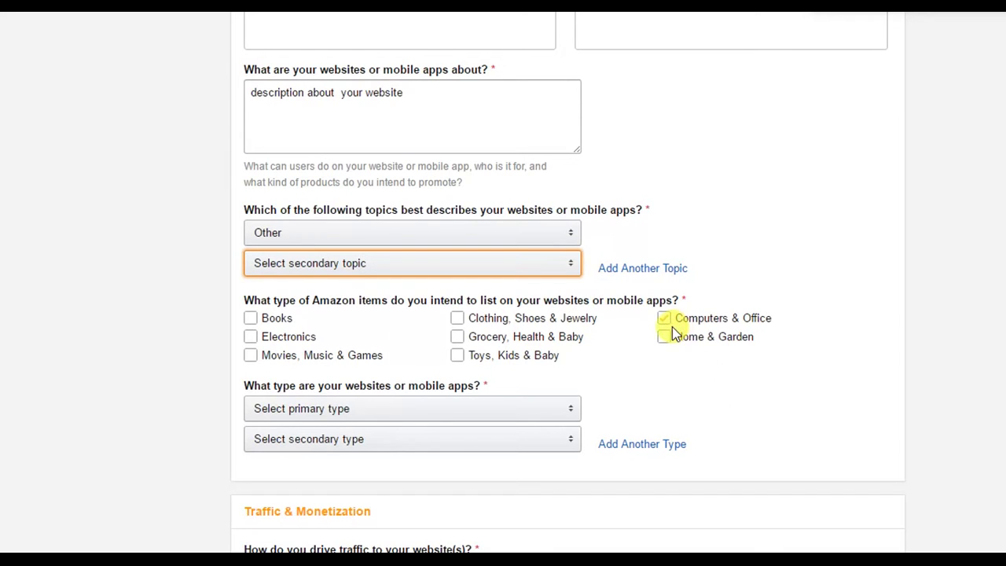
click(370, 340)
click(546, 354)
click(601, 339)
click(567, 354)
click(568, 354)
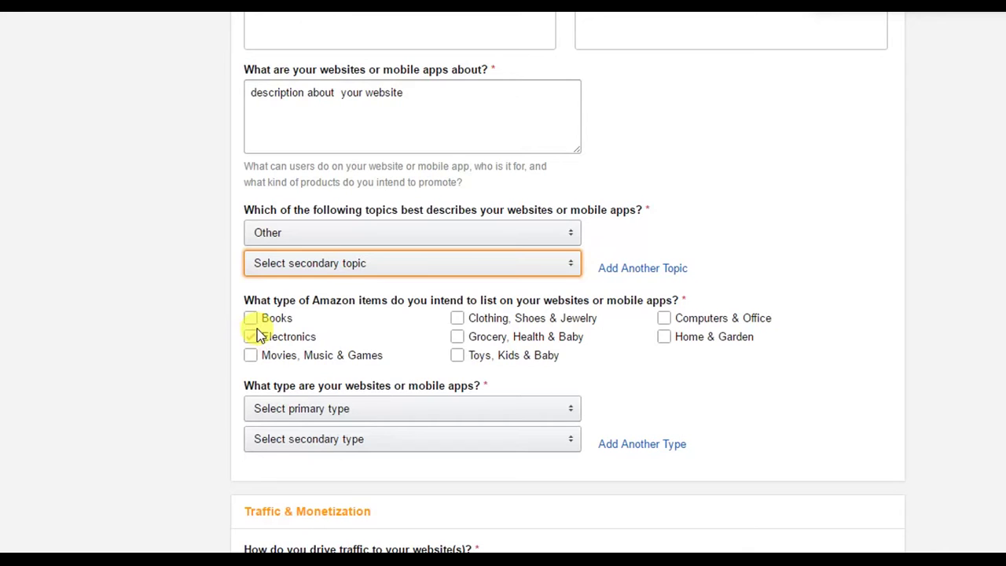
click(251, 336)
click(531, 363)
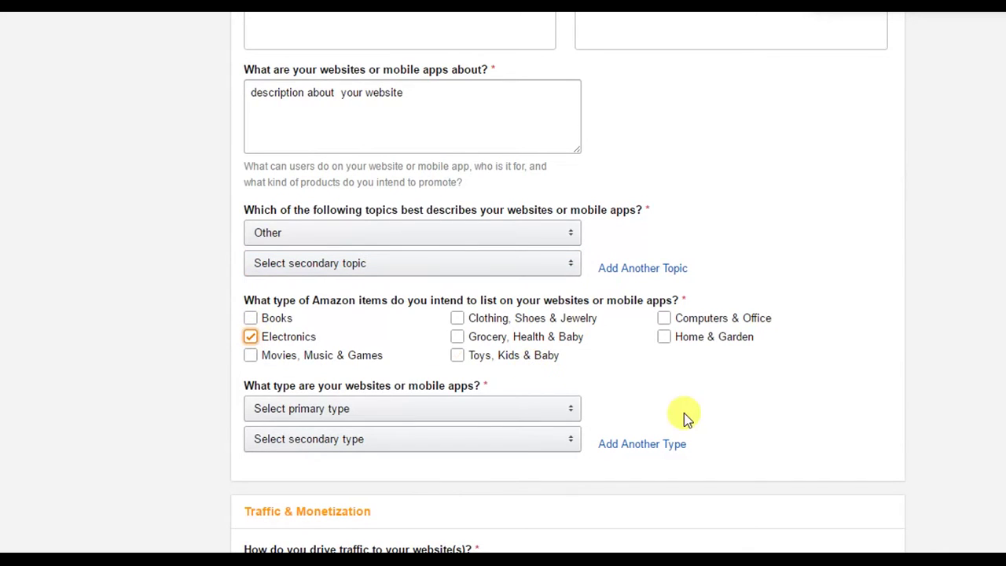
click(562, 415)
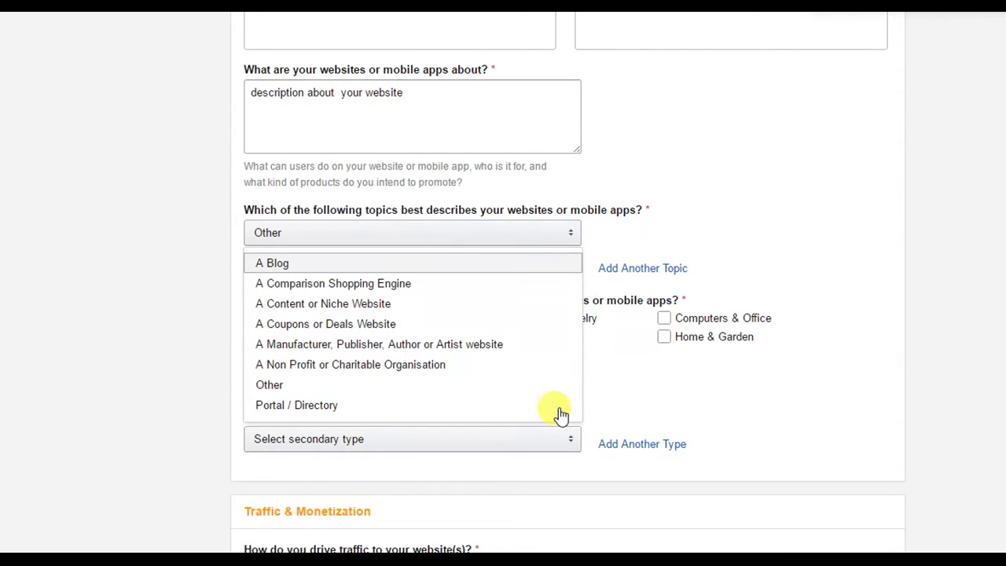
click(453, 391)
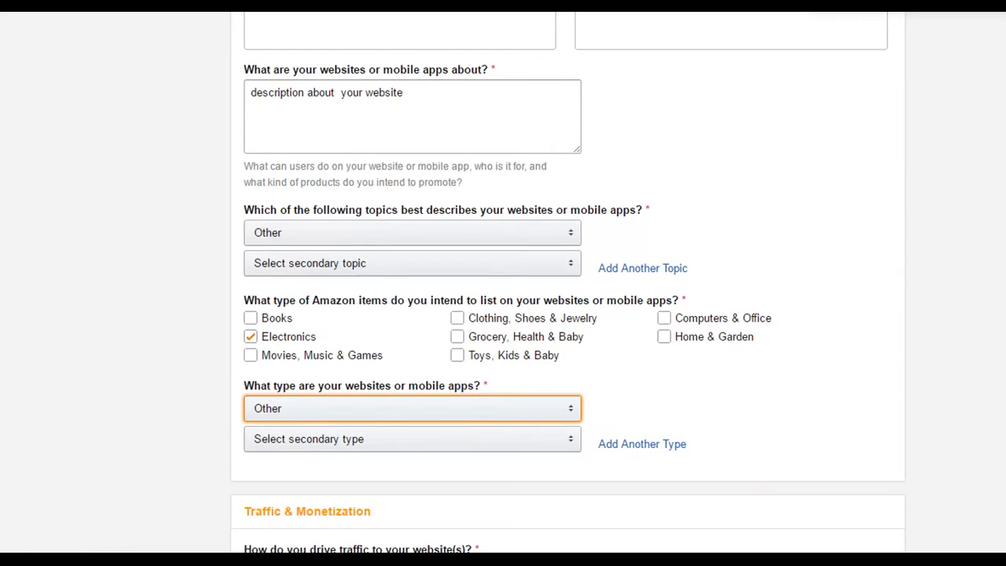
Choose Social Networks as the way of driving traffic to the website.
scroll(568, 283, down, 4)
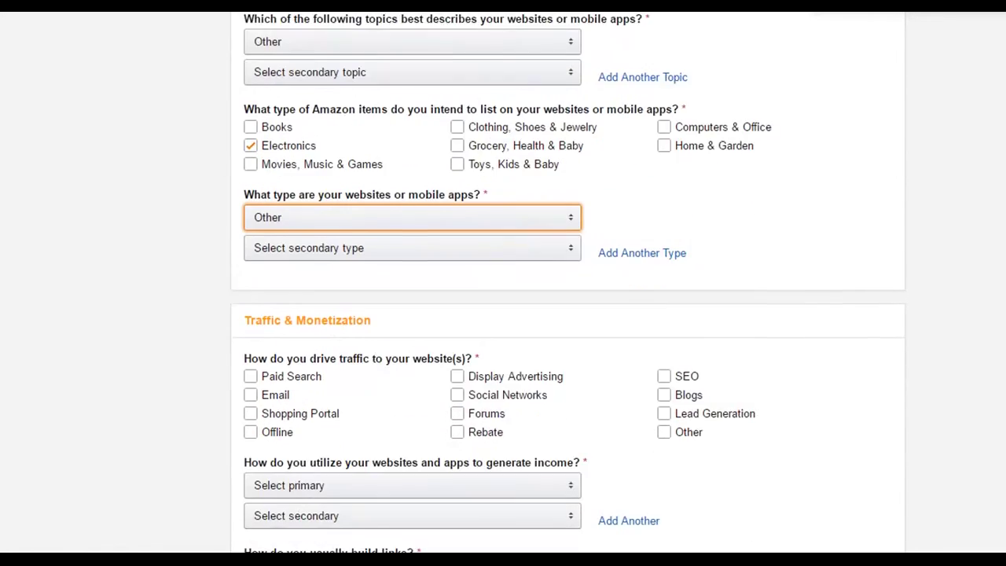
scroll(567, 284, down, 1)
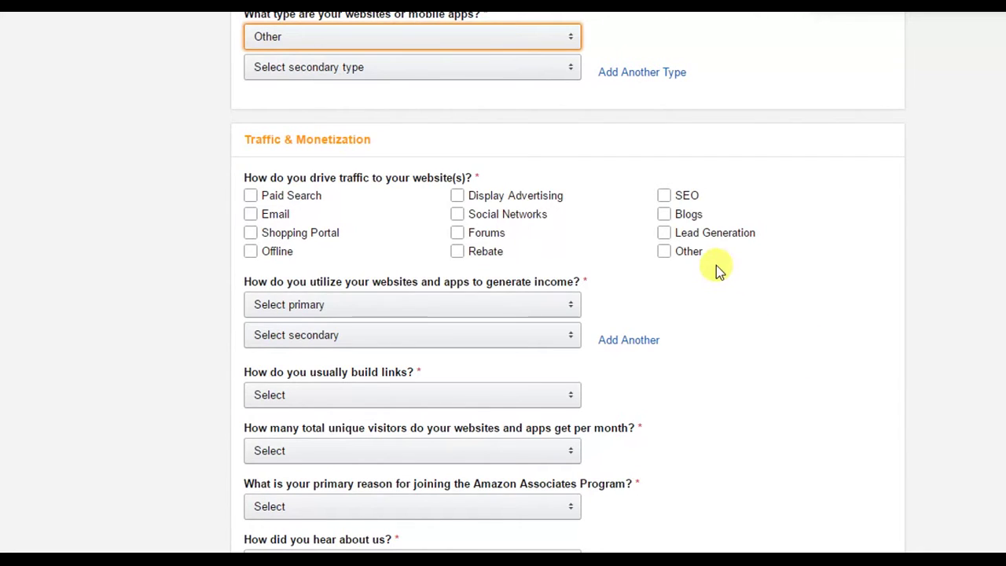
click(250, 196)
click(250, 196)
click(250, 251)
click(457, 215)
click(458, 214)
click(458, 215)
click(458, 214)
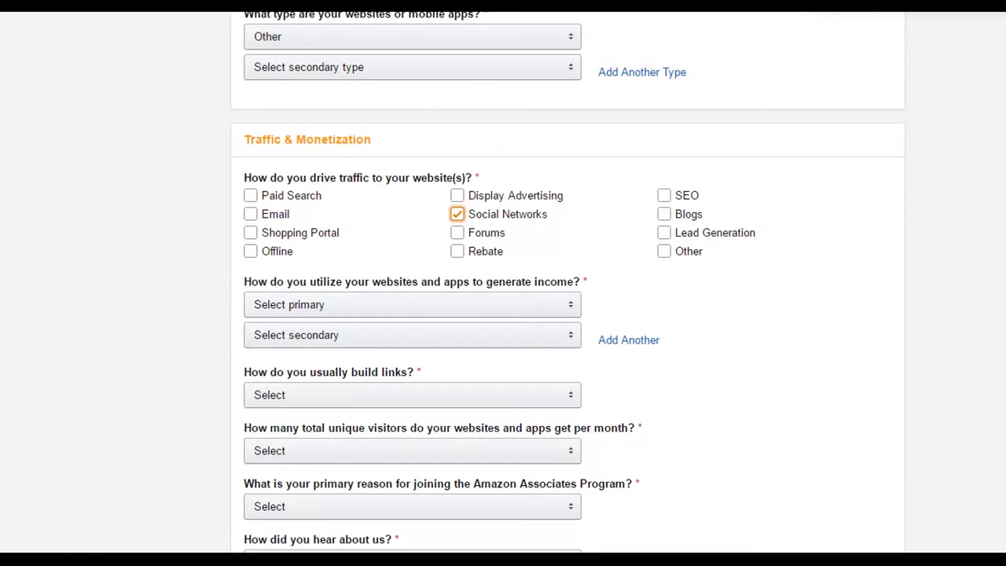
Set the primary way of generating income to Contextual Advertising (e.g. Google Adsense).
scroll(831, 314, down, 3)
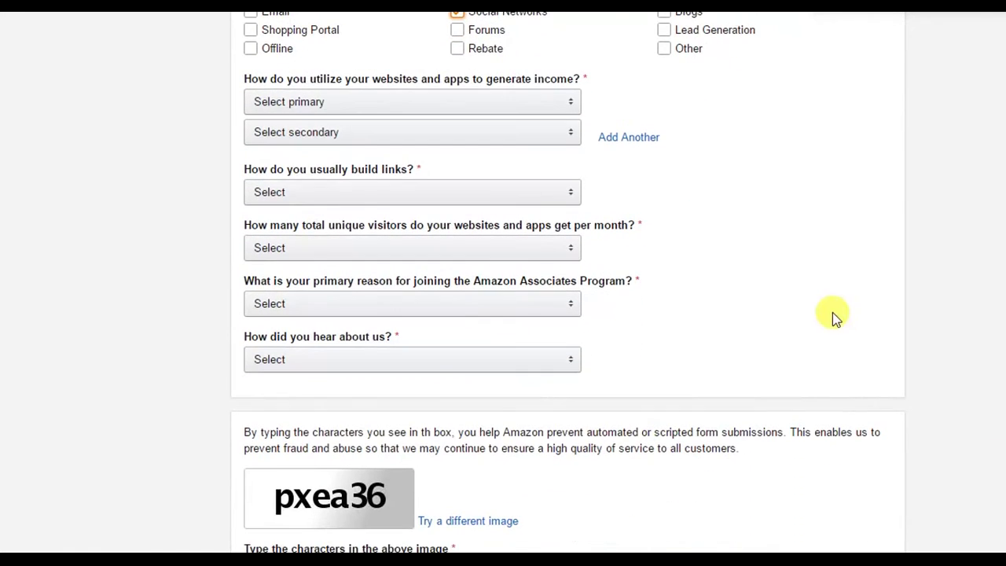
click(554, 102)
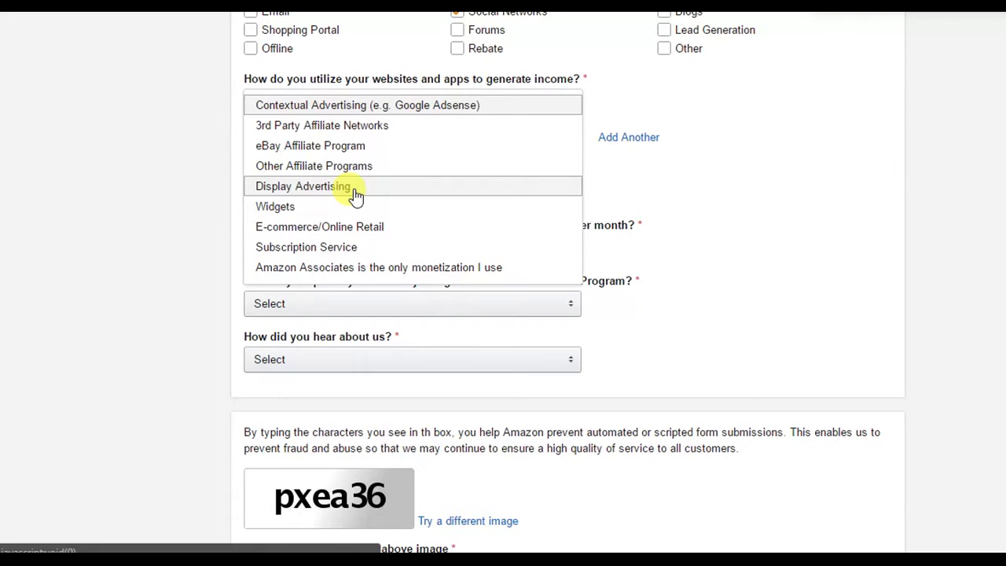
click(498, 107)
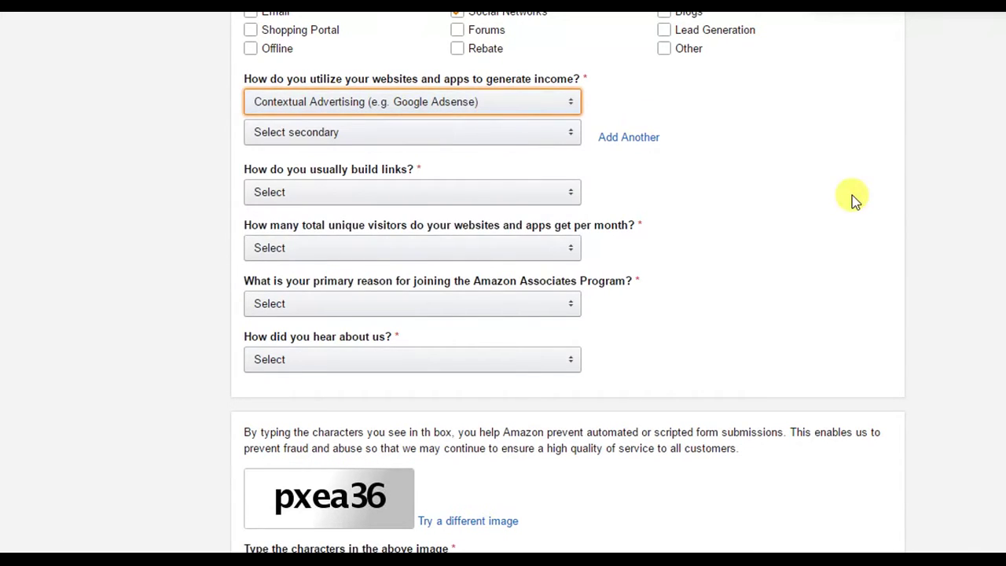
Set the usual link-building method to Other and the monthly unique visitors to From 50,001 to 500,000.
click(522, 195)
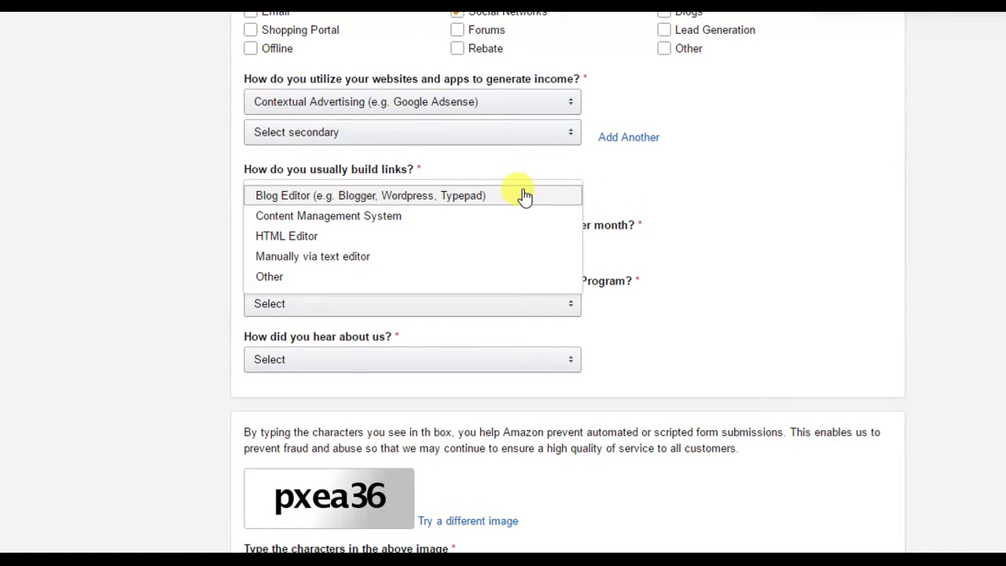
click(356, 283)
click(563, 252)
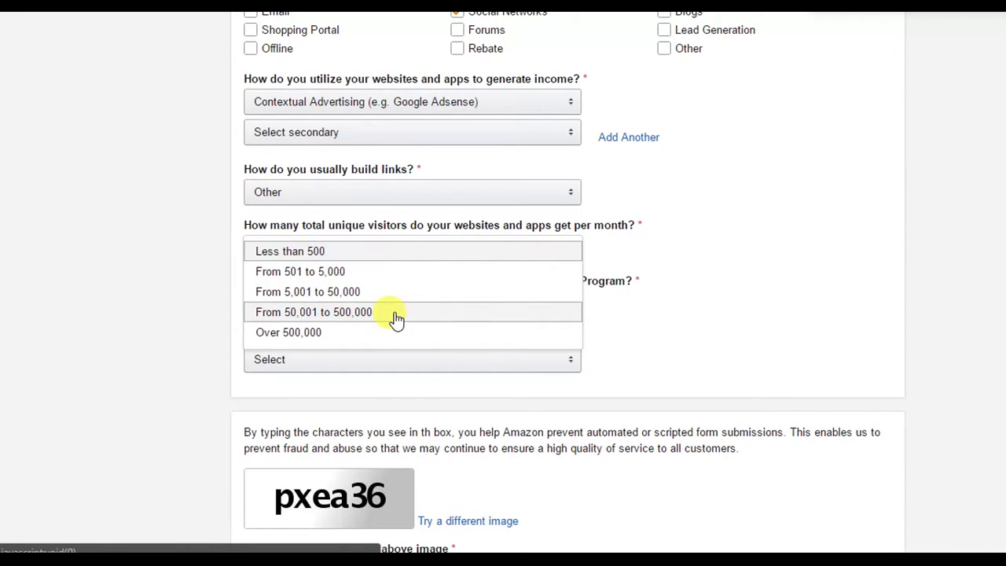
click(454, 313)
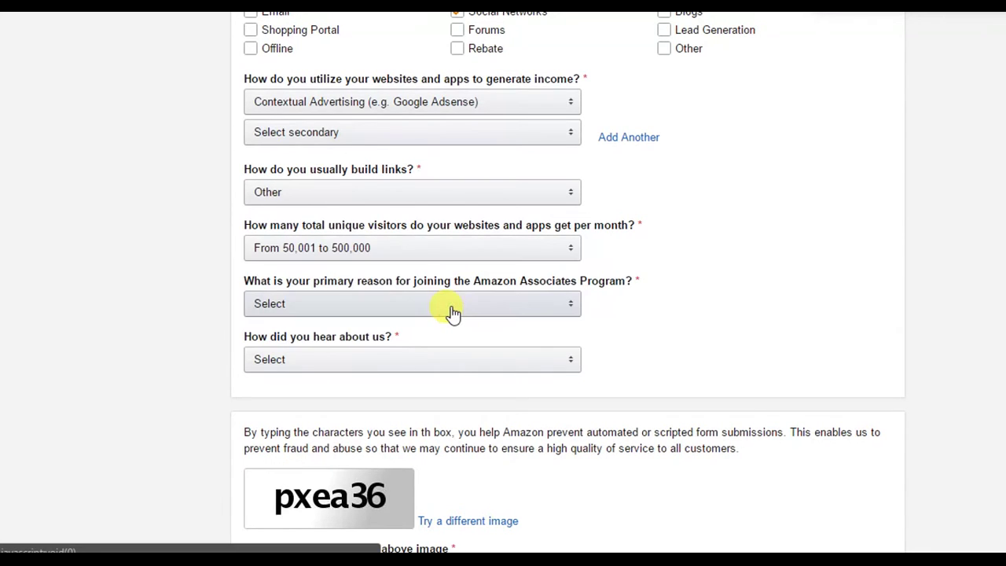
Set the primary reason for joining to To monetize my site and how you heard about the program to Online Search.
click(547, 315)
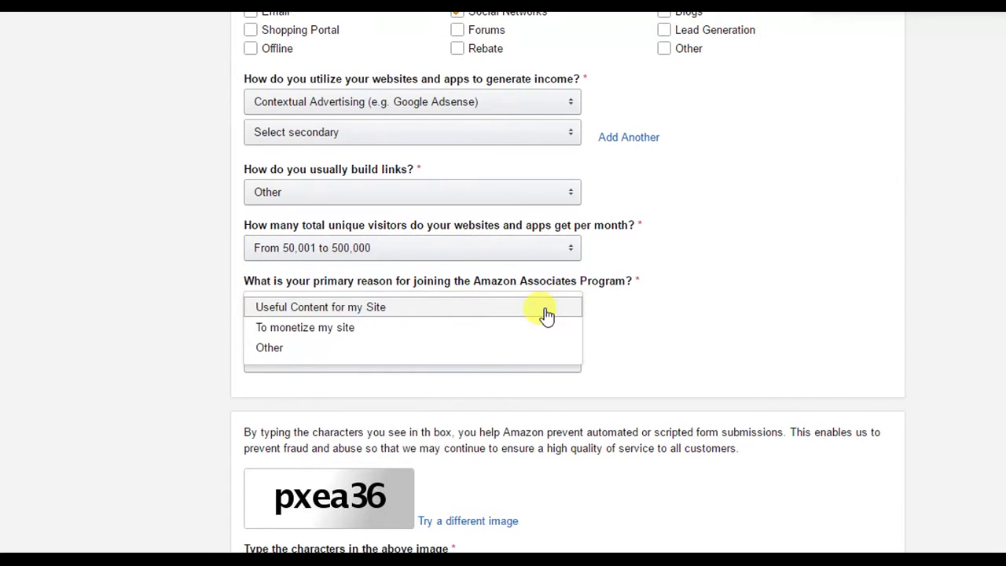
click(397, 328)
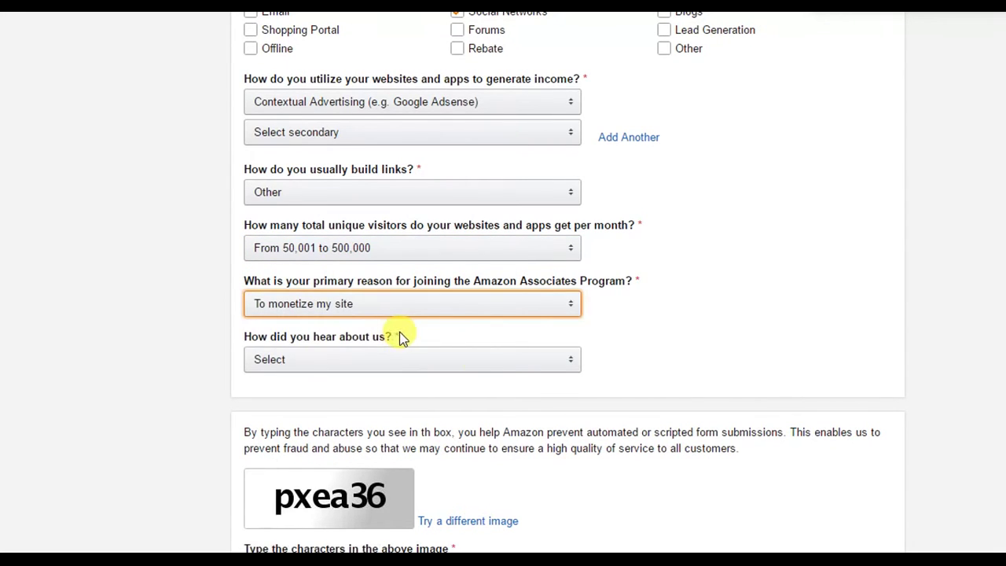
click(523, 369)
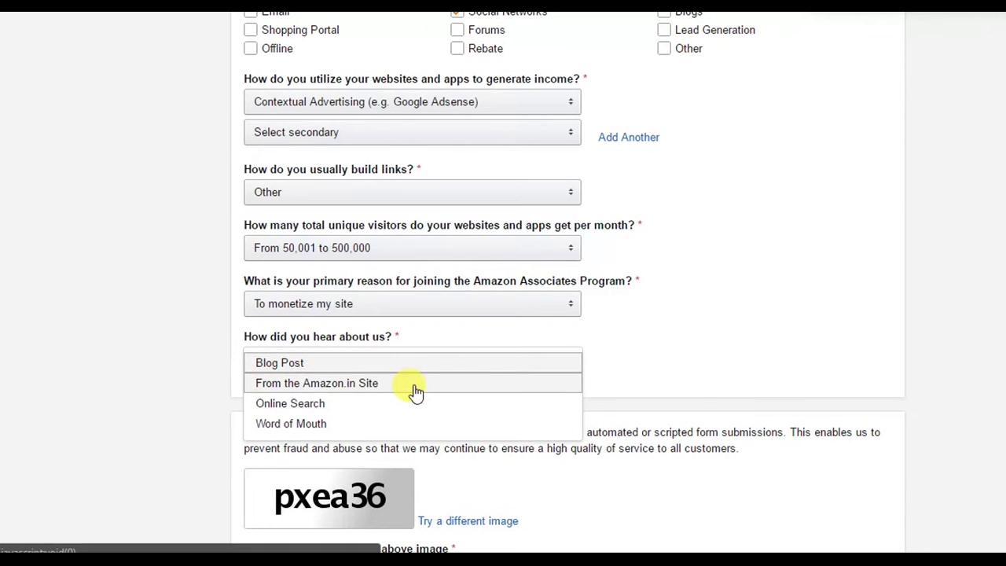
click(373, 404)
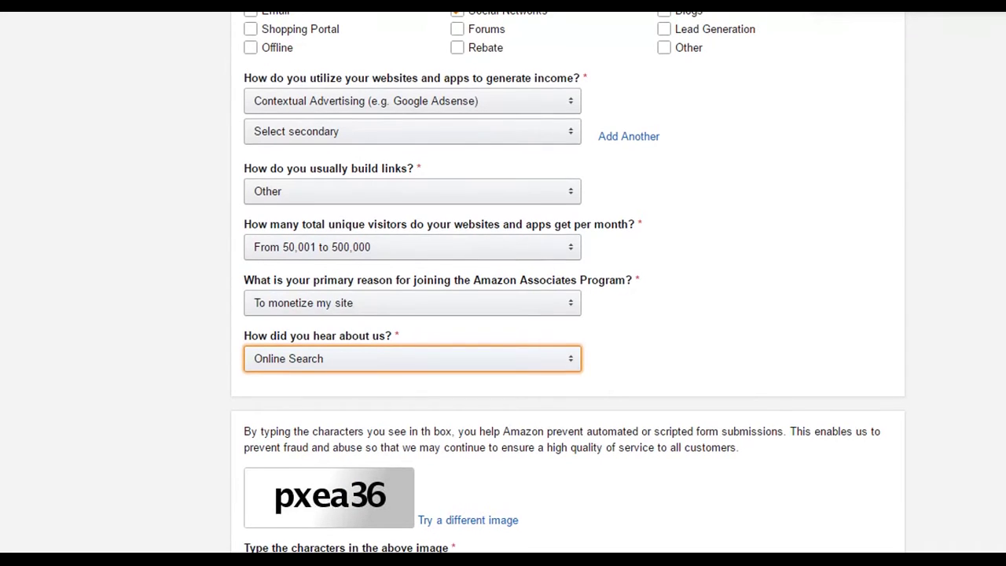
Enter the characters from the verification image and agree to the terms of the Associates Program Operating Agreement.
scroll(869, 427, down, 3)
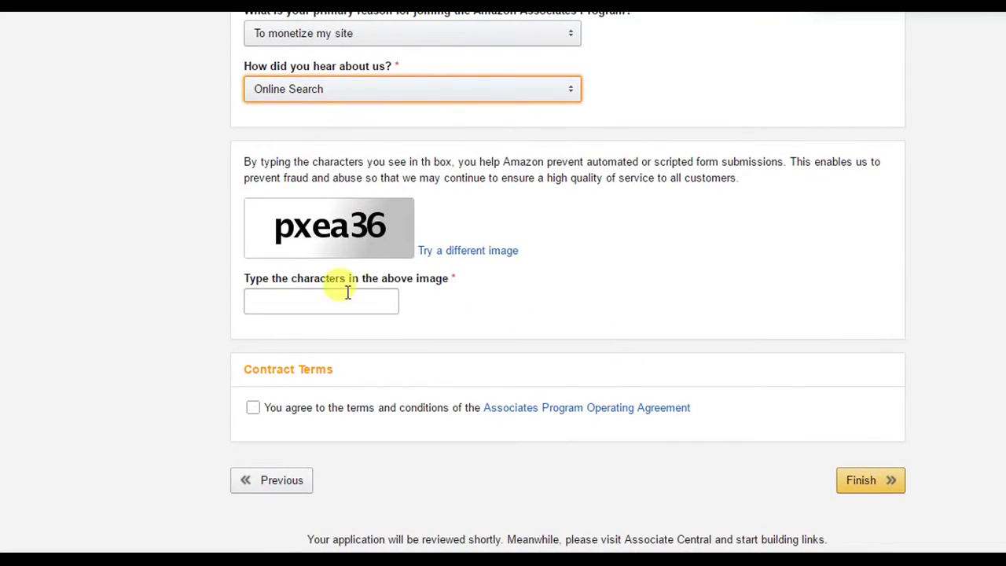
click(335, 299)
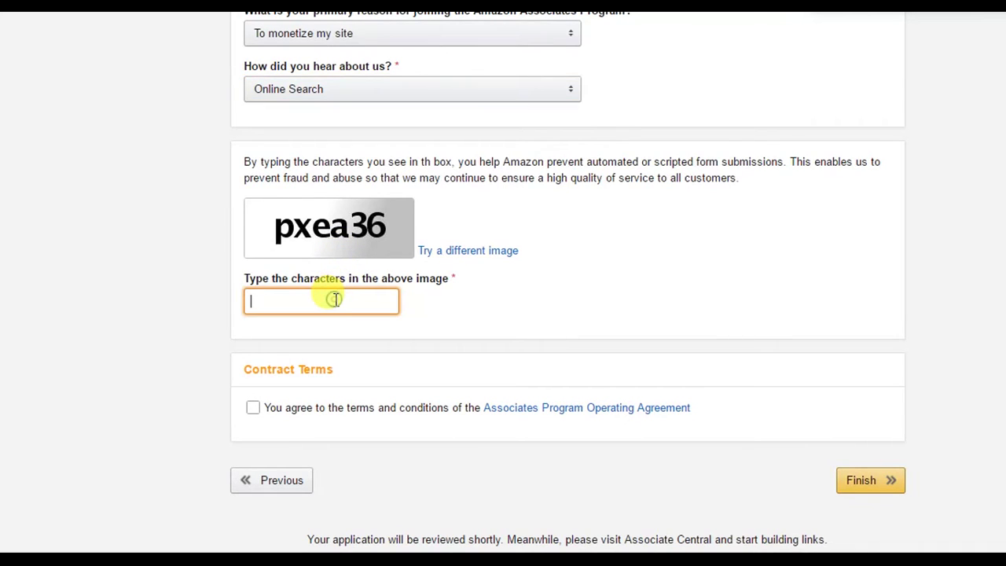
text(pxea36)
click(252, 408)
click(252, 408)
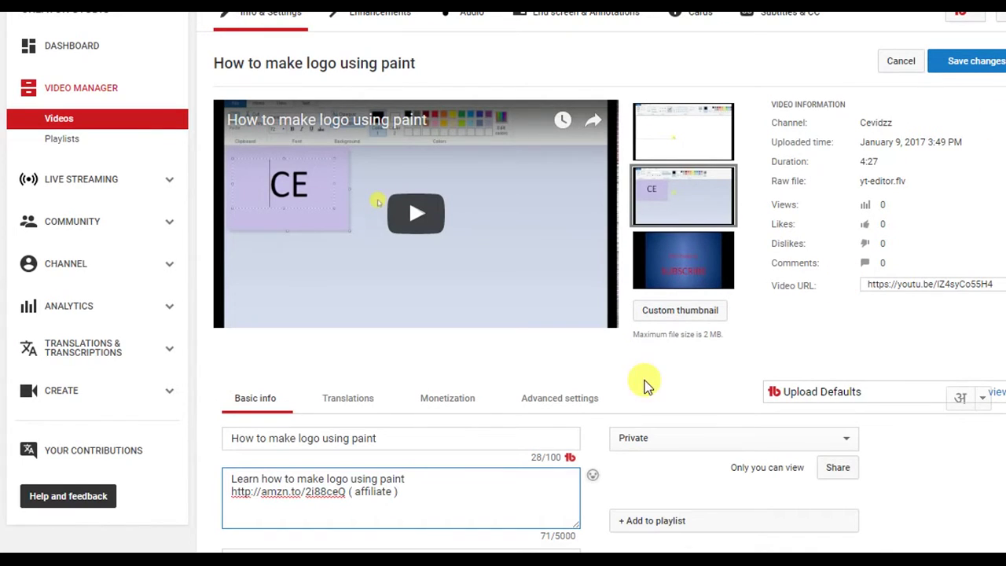
Switch to YouTube's Video Manager and examine the affiliate link in the description of the video "How to make logo using paint".
click(411, 479)
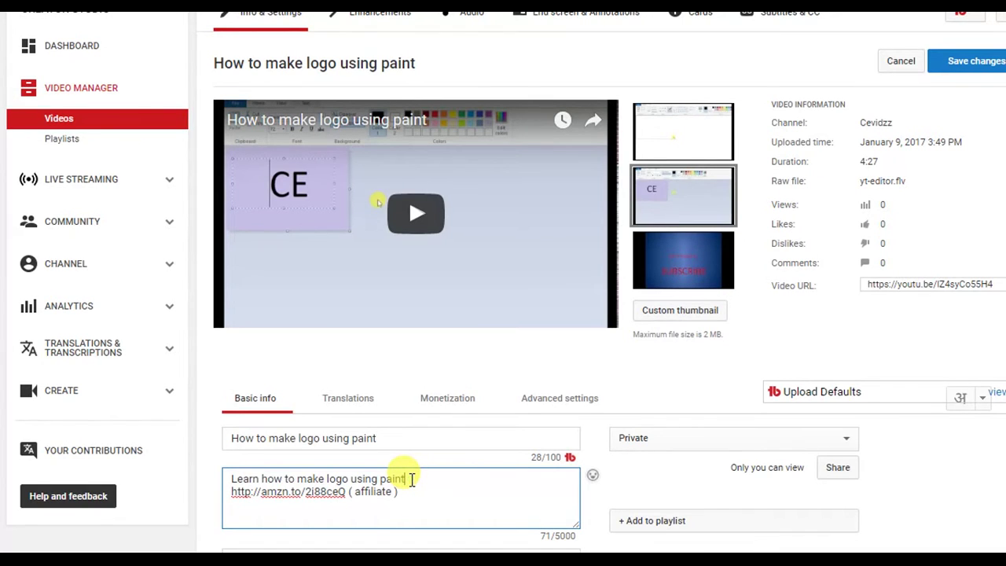
triple_click(410, 479)
click(398, 489)
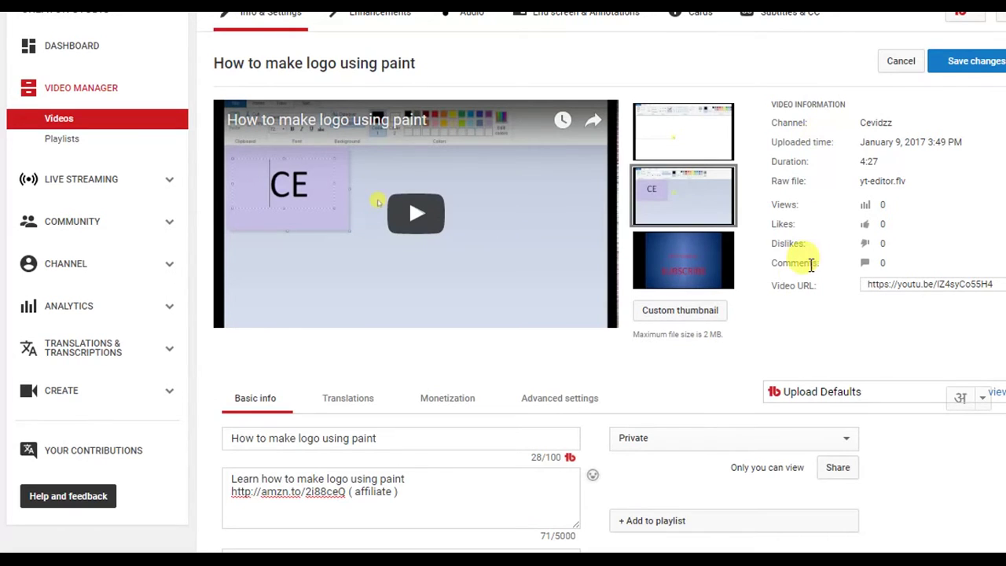
click(401, 492)
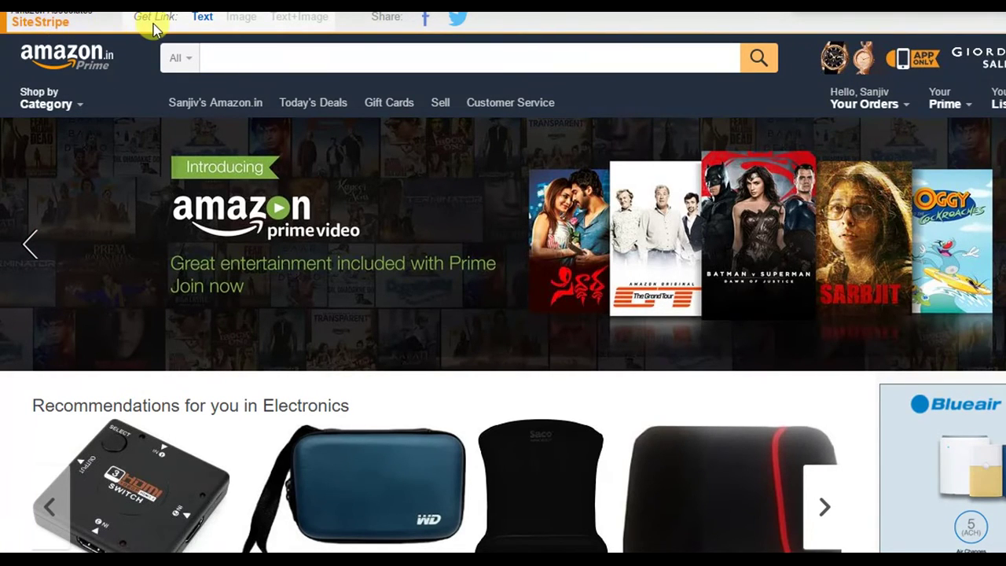
click(201, 23)
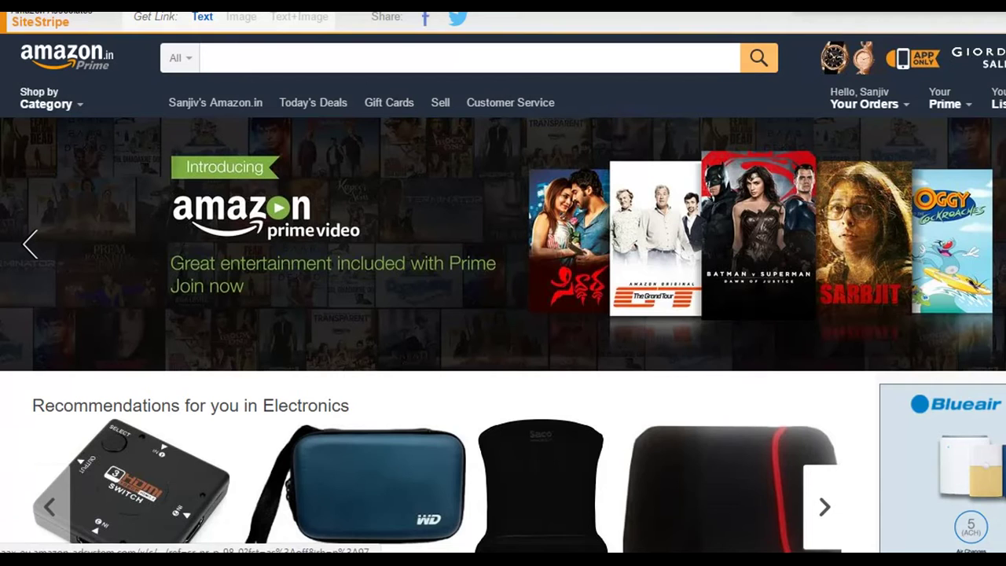
scroll(503, 283, down, 2)
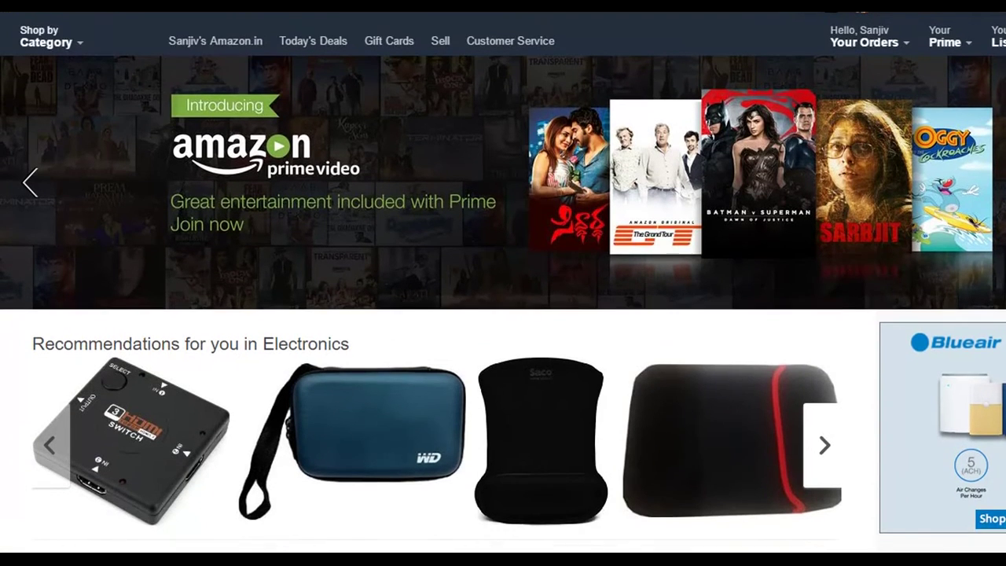
scroll(504, 300, down, 1)
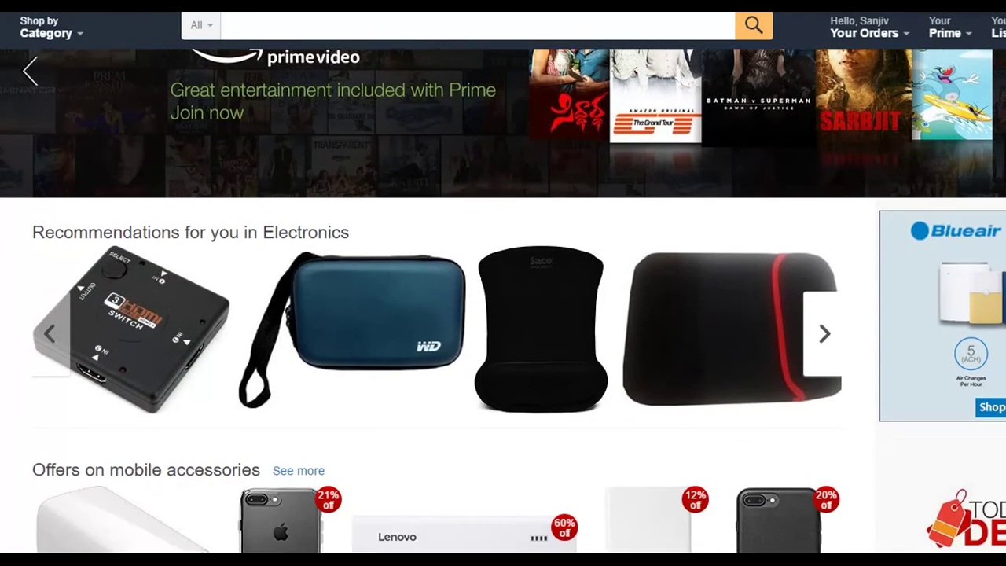
scroll(867, 391, down, 1)
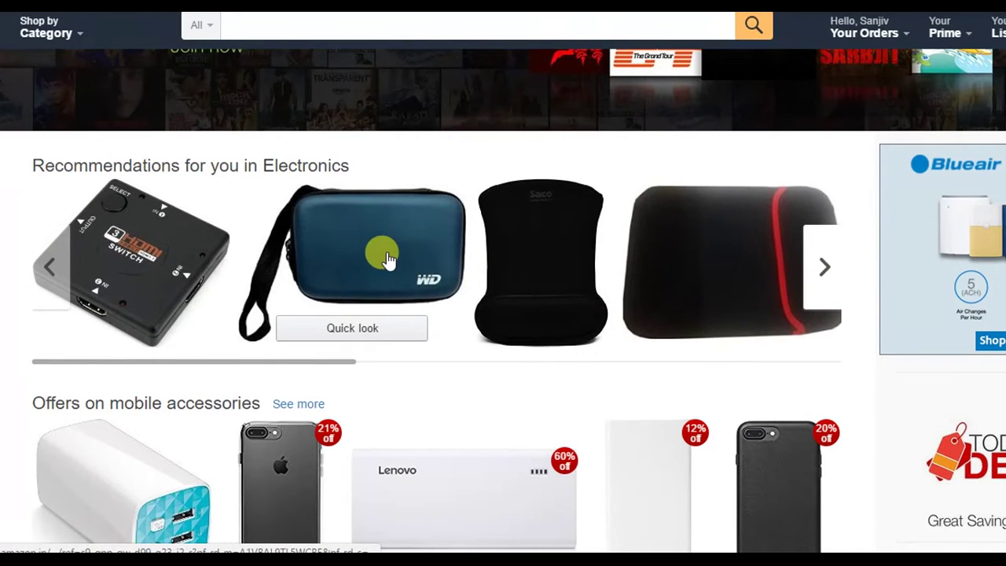
click(129, 492)
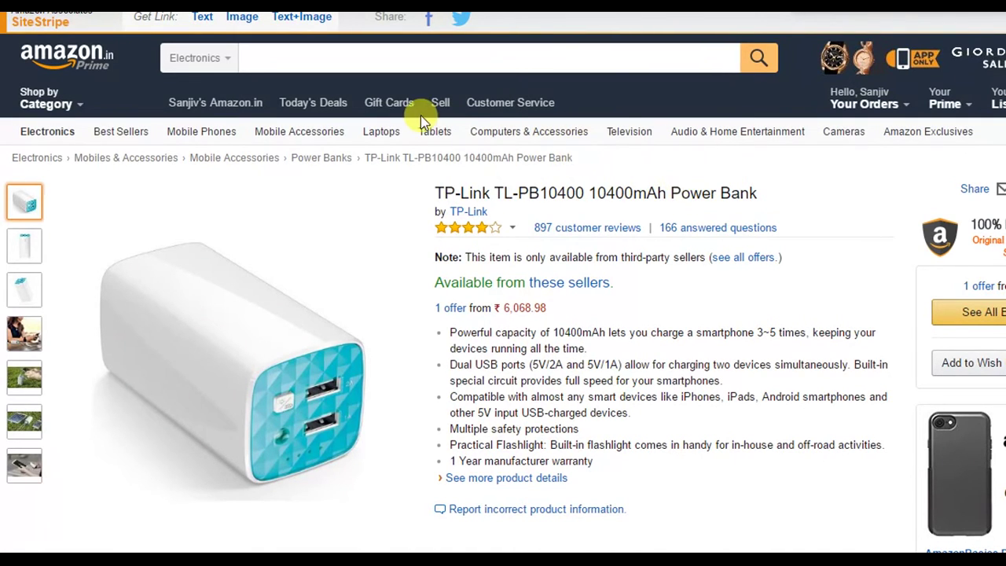
click(200, 19)
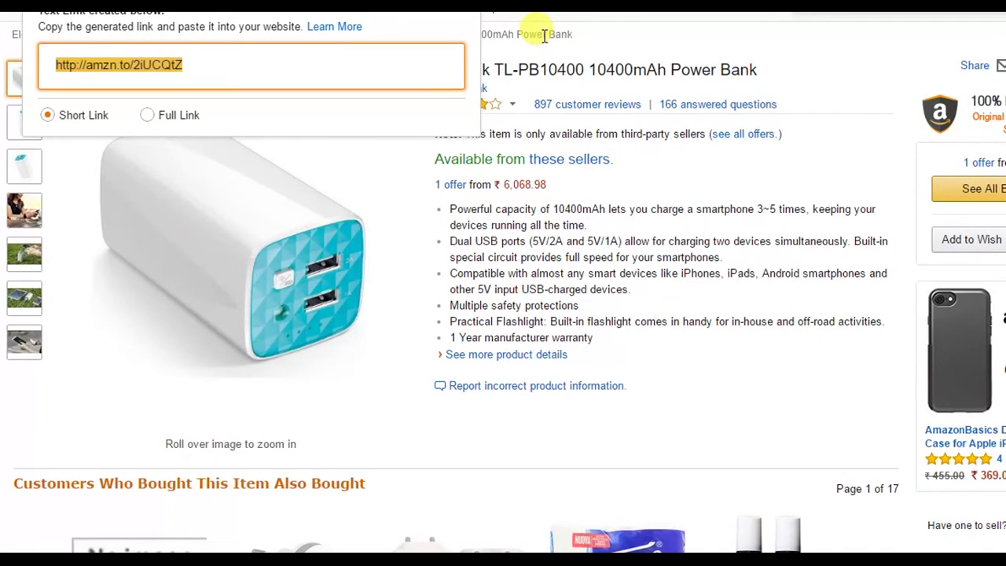